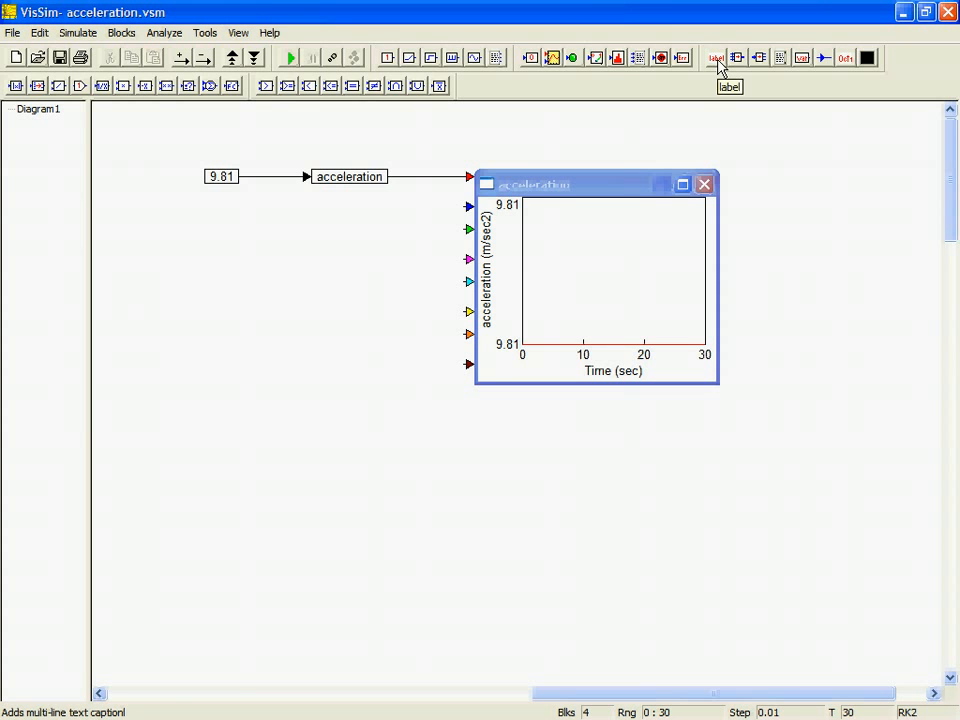
Step: Add a label reading "y = 9.81" above the acceleration plot
click(716, 58)
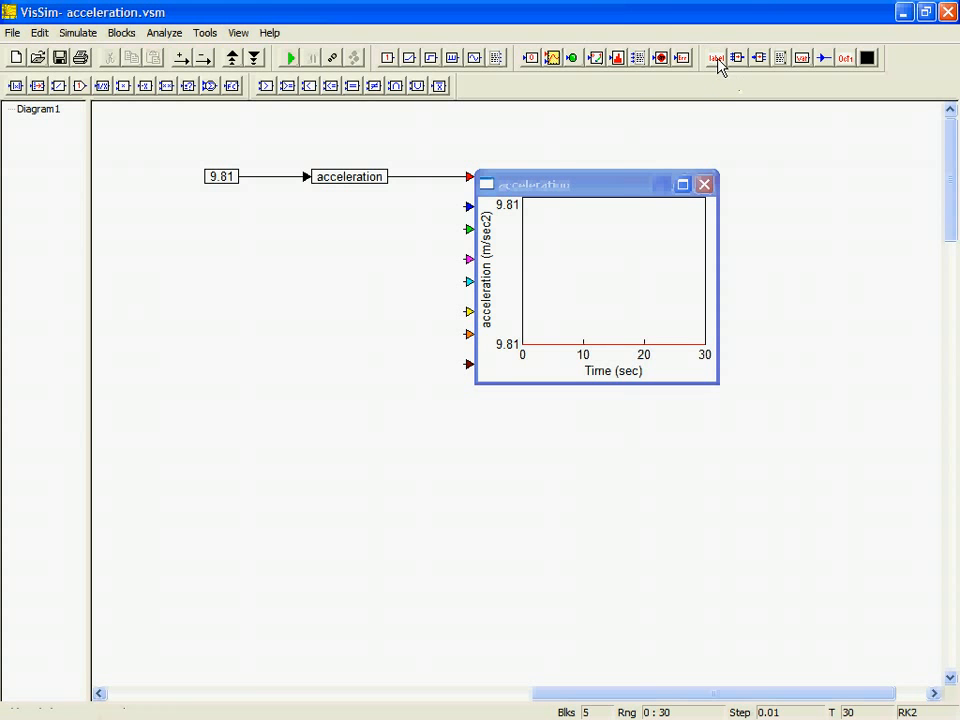
click(533, 147)
right_click(537, 146)
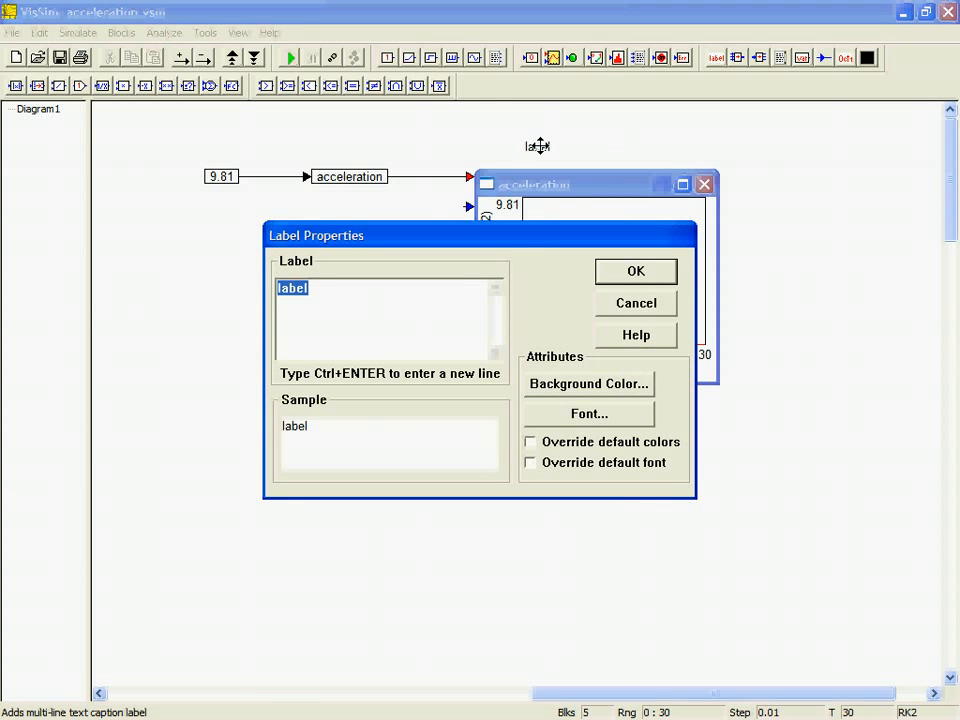
text(y = 9.81)
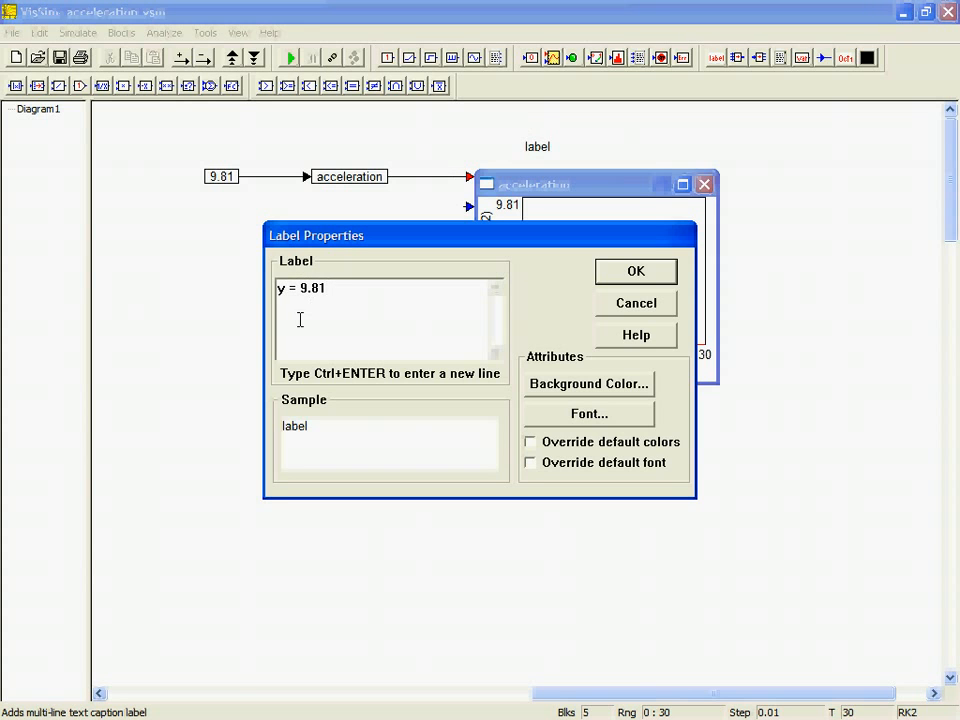
click(636, 271)
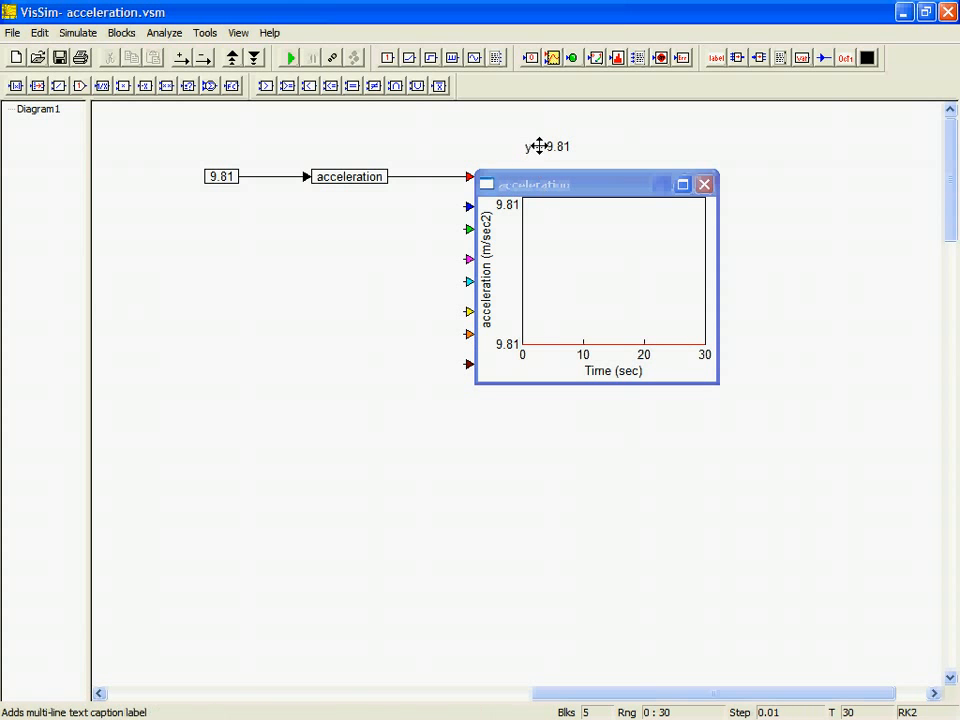
Step: Add a label reading "constant value of the earth" below the 9.81 constant block
click(716, 59)
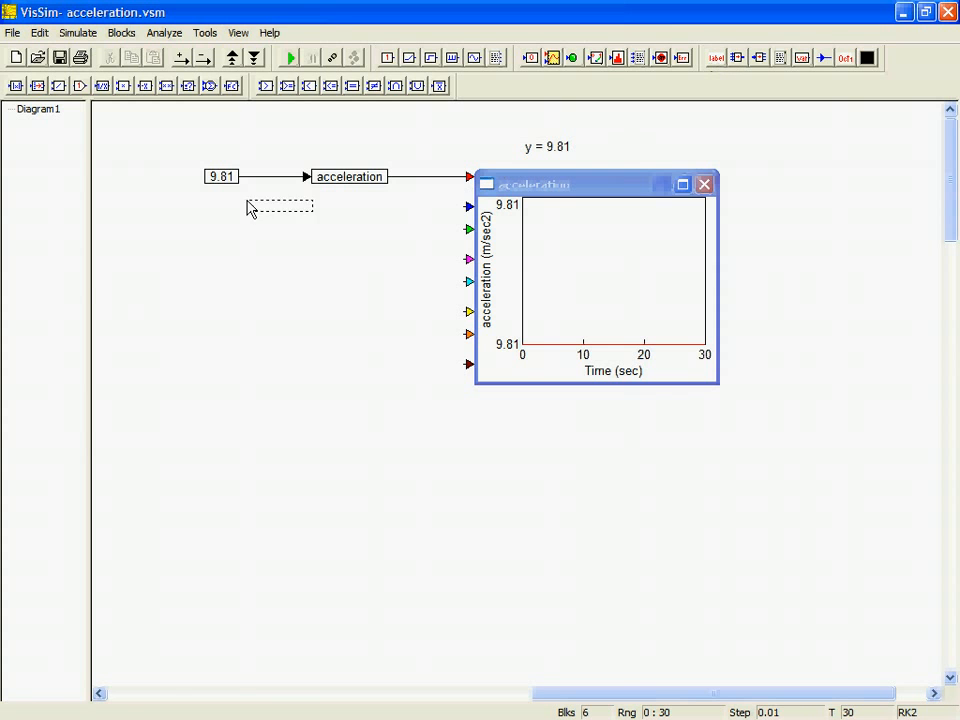
click(205, 210)
double_click(210, 206)
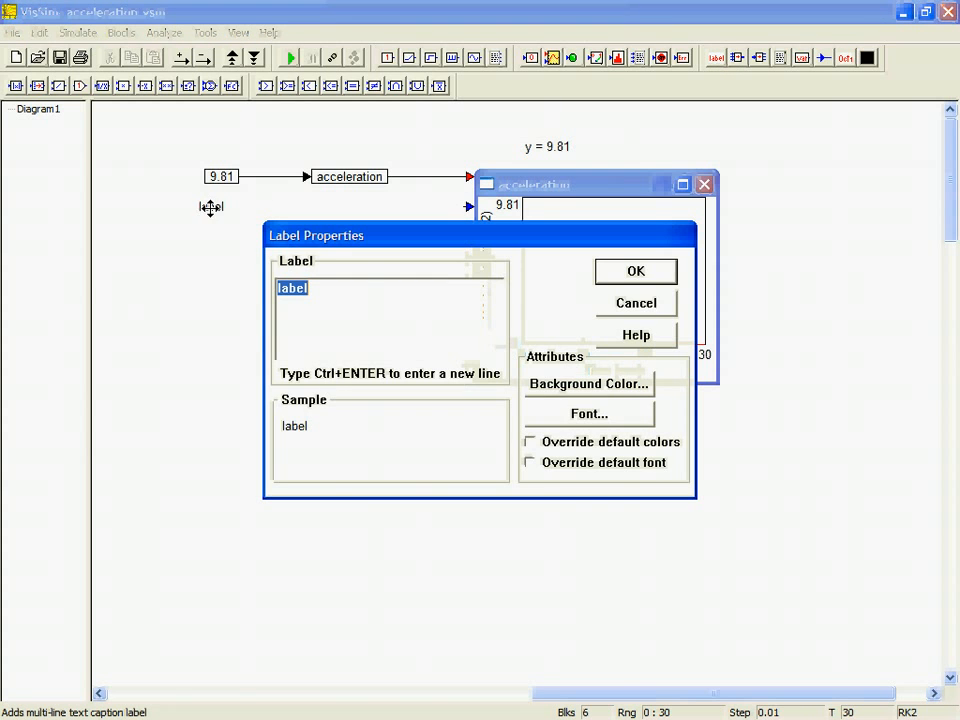
text(constant value of the)
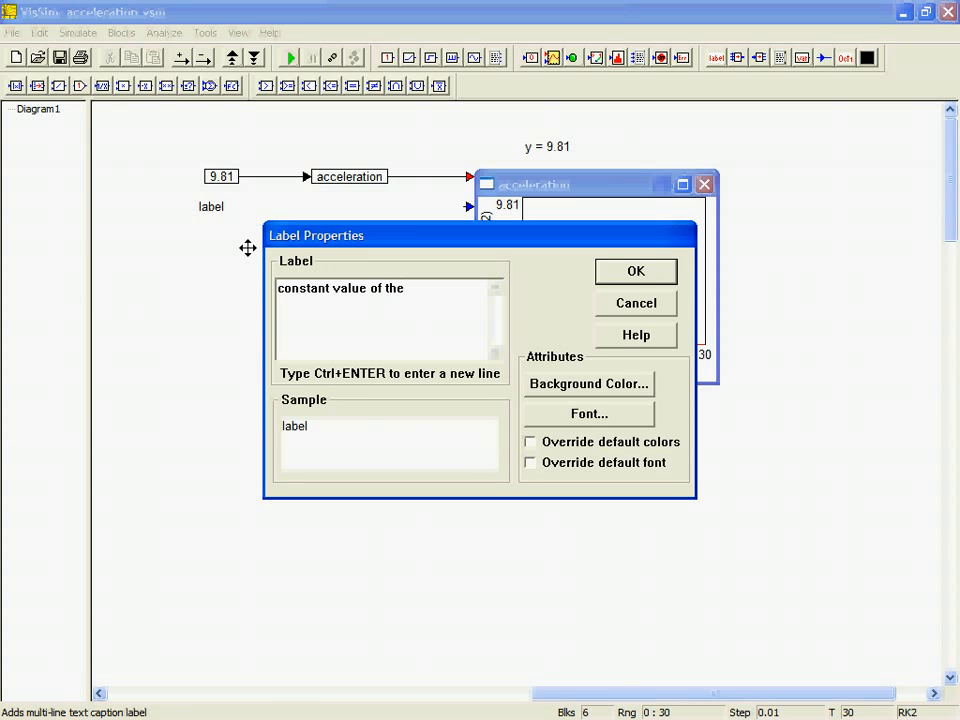
text(earth)
key(Return)
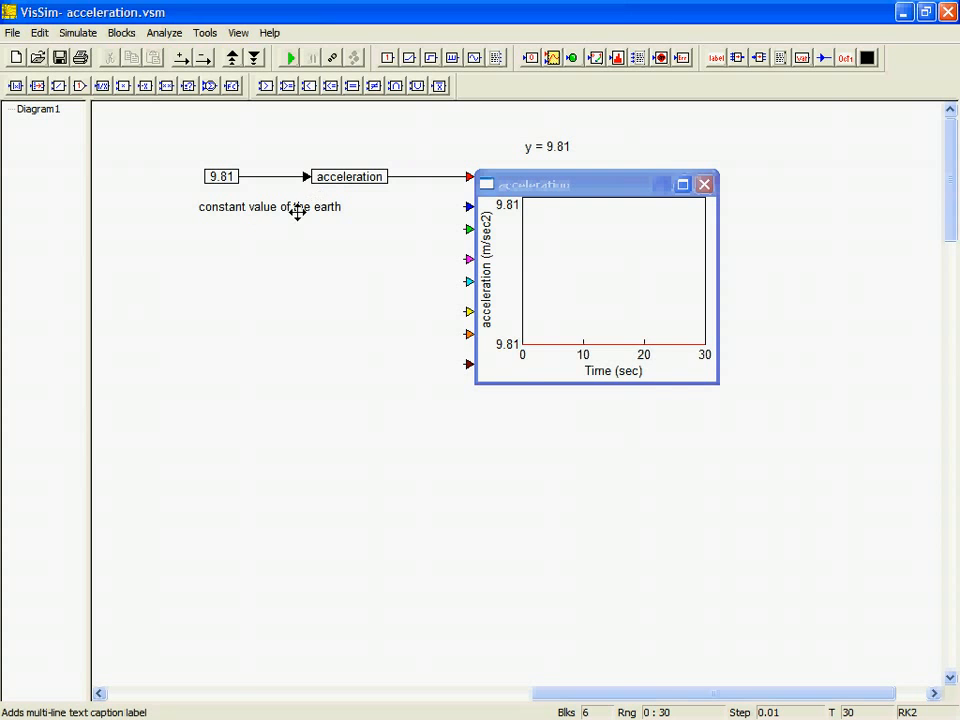
Step: Extend the constant's label with "acceleration in meters per second squared." and shift it under the 9.81 block
double_click(297, 211)
click(447, 289)
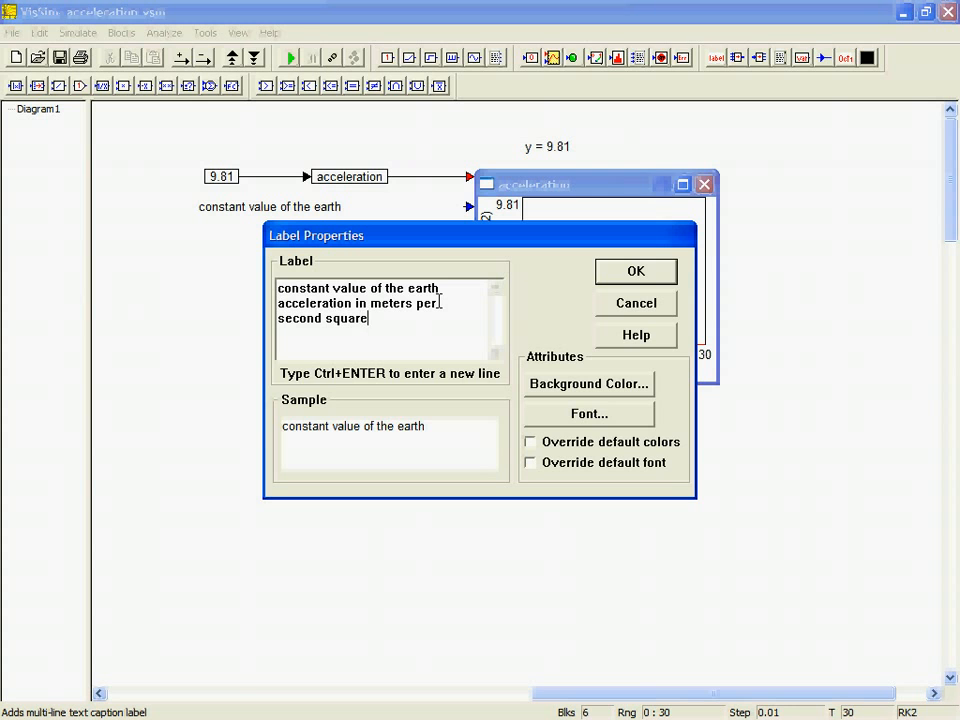
text(.)
click(634, 272)
drag(294, 203, 236, 203)
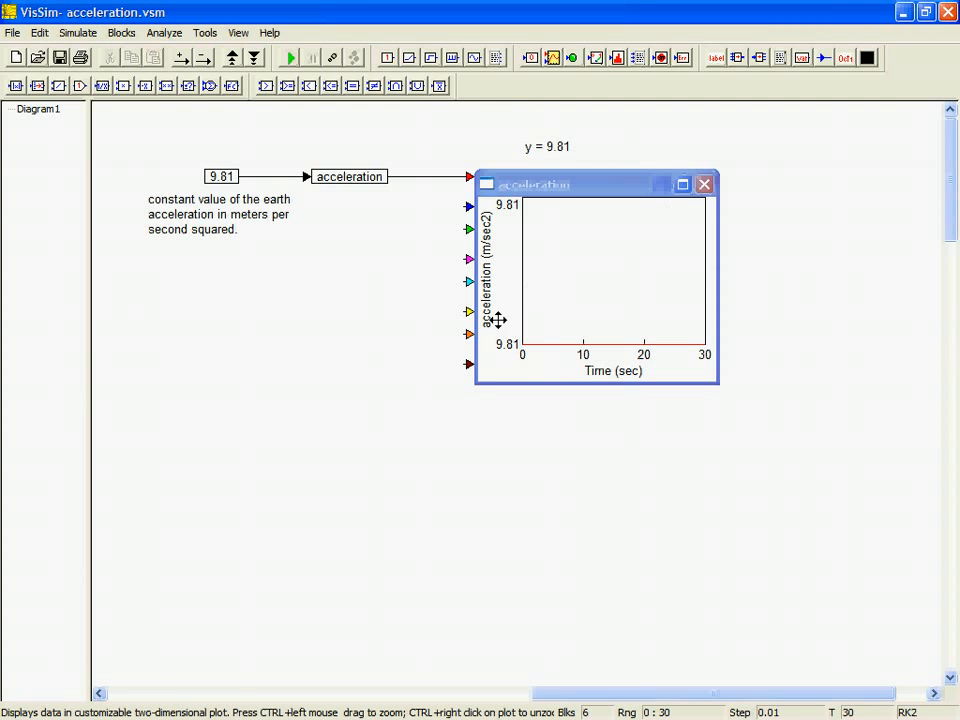
Step: Set the acceleration plot's Y upper bound to 15 and Y lower bound to 0, then view it maximized and restore it
double_click(507, 208)
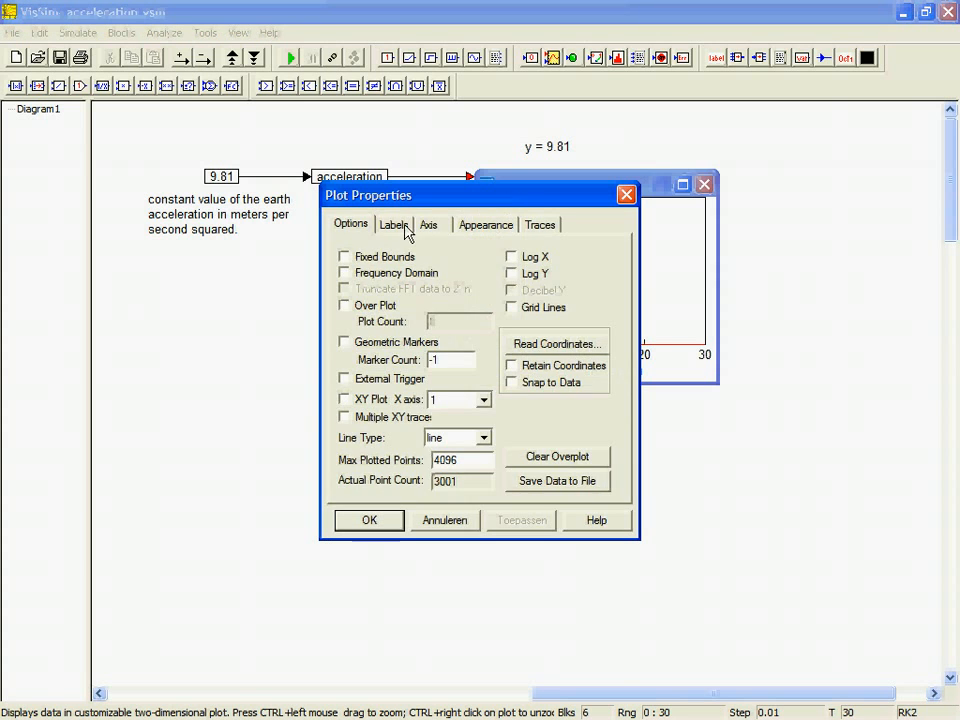
click(430, 228)
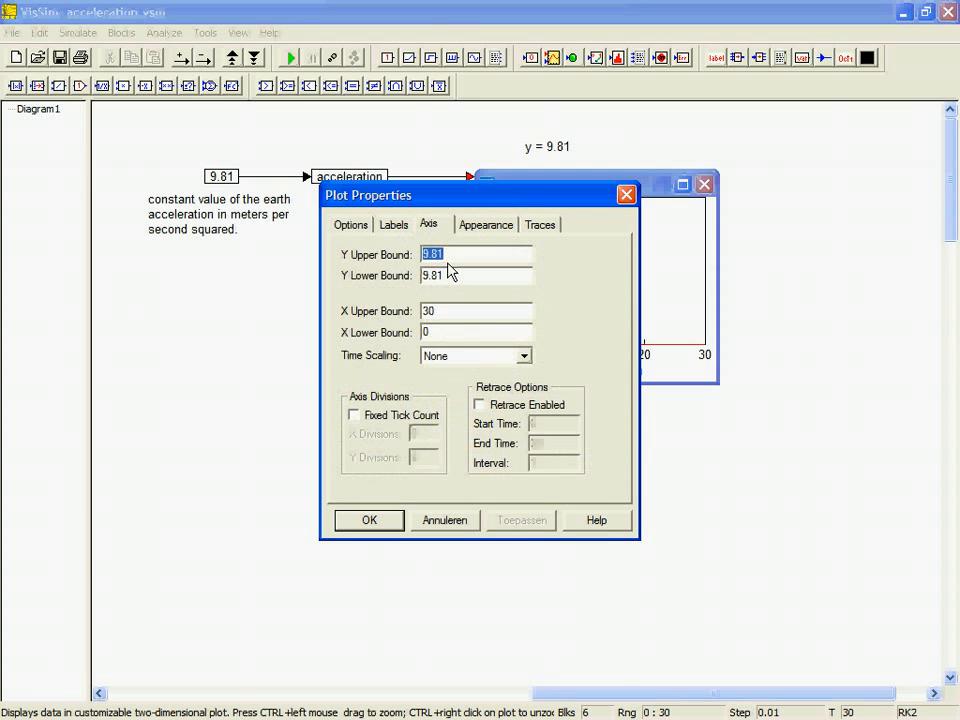
text(15)
key(Tab)
text(0)
click(369, 524)
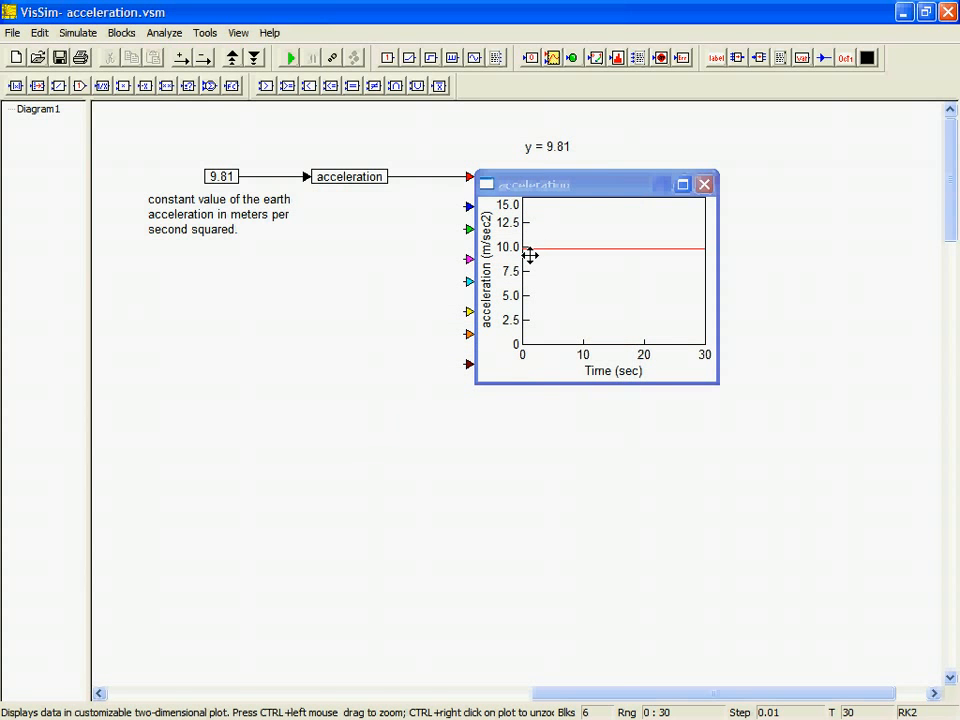
click(683, 184)
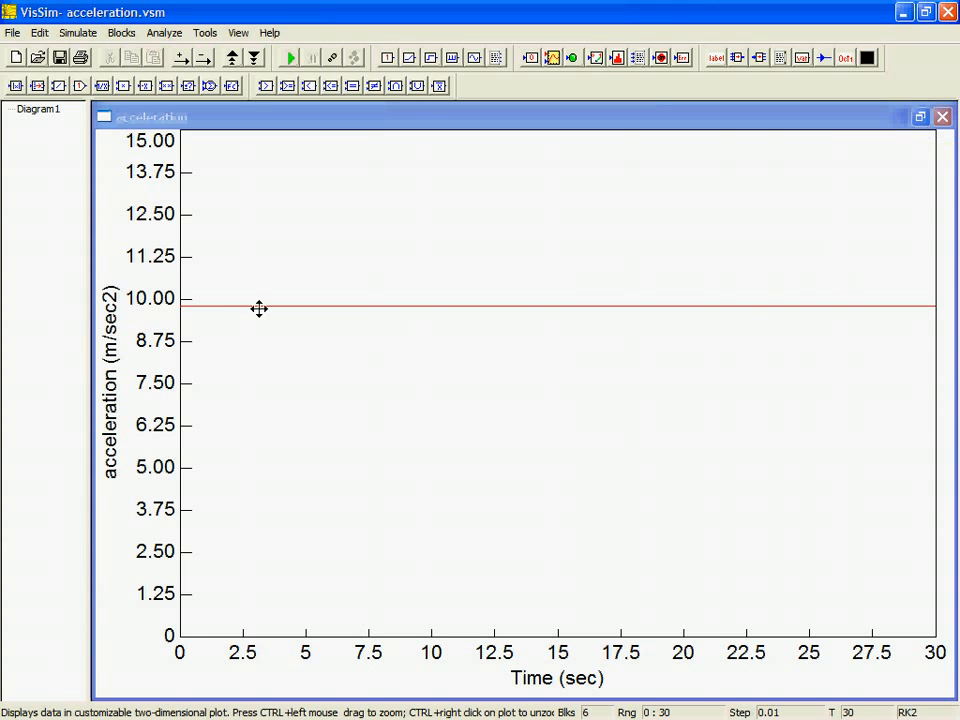
click(920, 118)
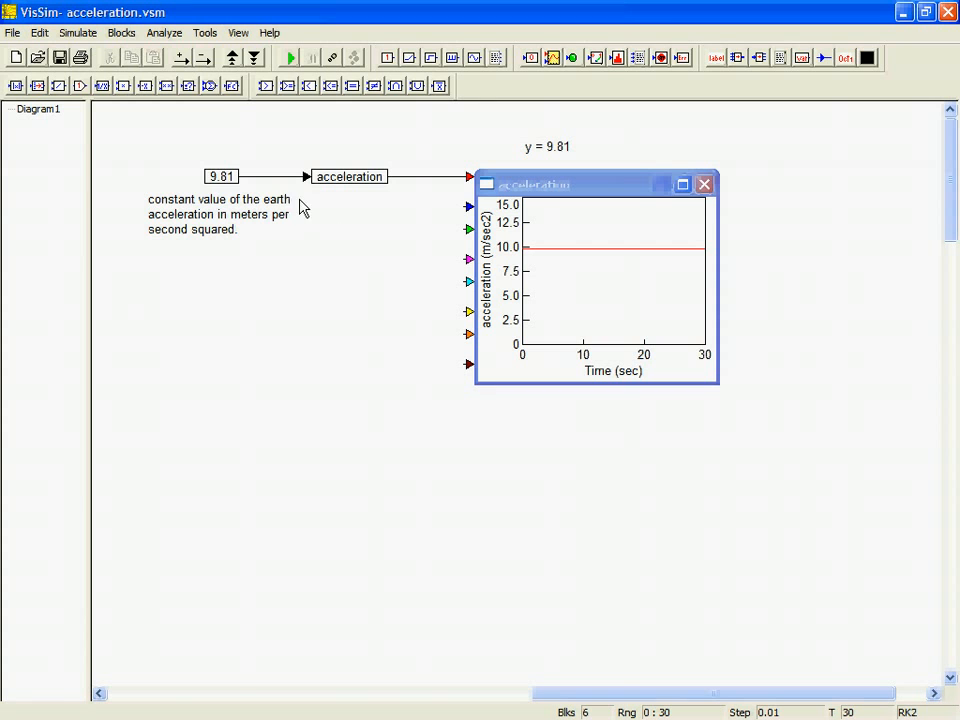
Step: Place an integrator block below the constant's label and wire the acceleration variable's output into its input
click(121, 32)
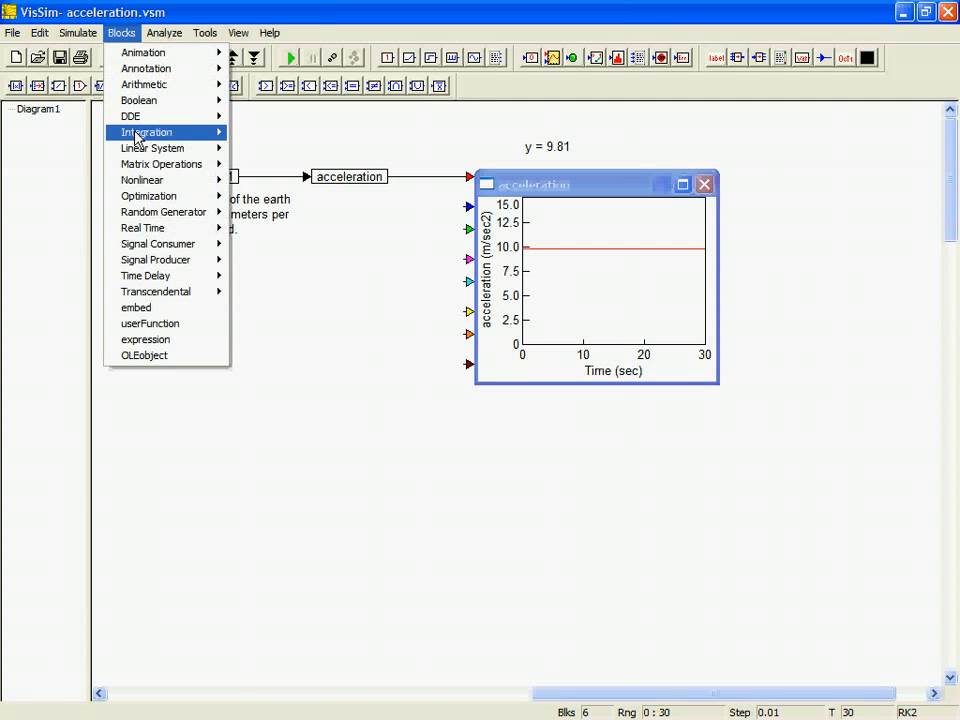
mouse_move(138, 132)
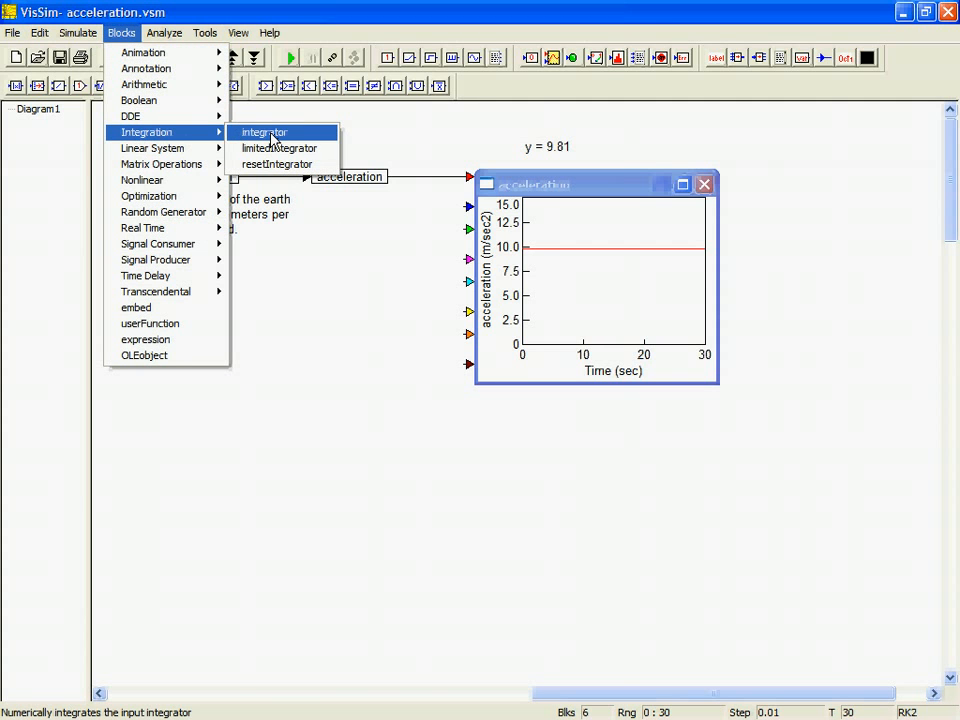
click(272, 138)
click(218, 391)
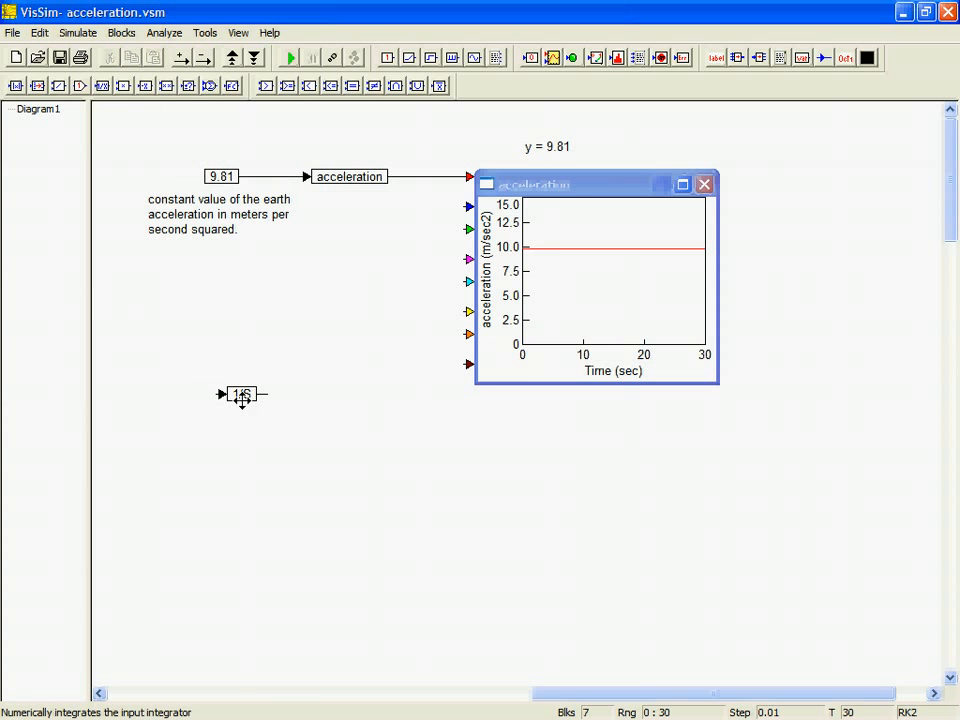
drag(218, 393, 394, 176)
mouse_move(245, 394)
mouse_down()
mouse_move(217, 394)
mouse_move(233, 386)
mouse_up()
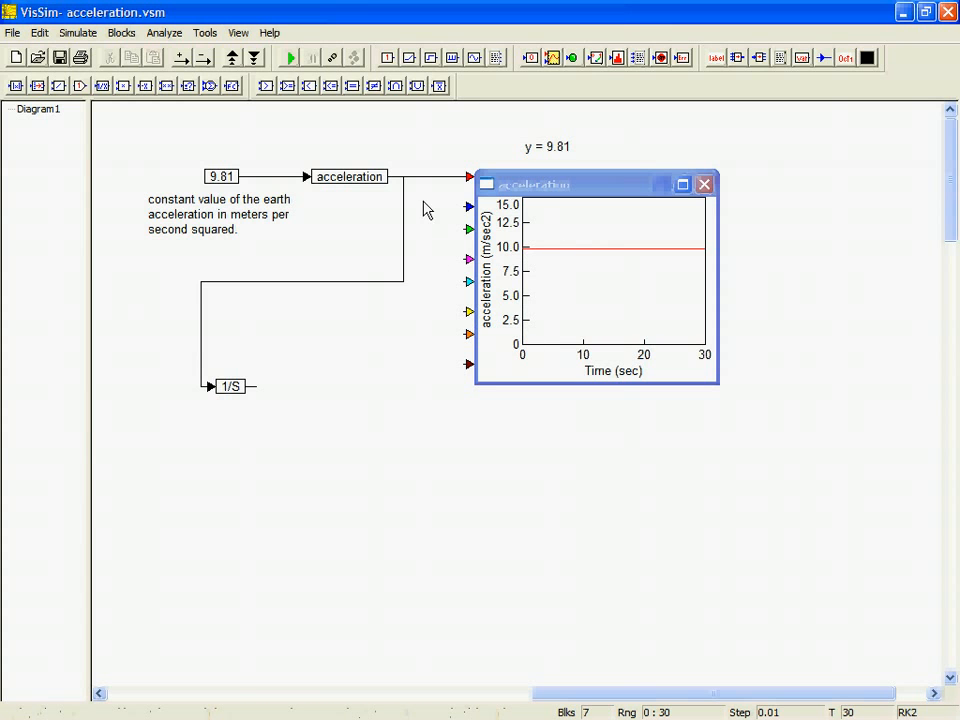
Step: Add a variable block named speed after the integrator and wire the integrator's output into it
click(800, 60)
click(292, 391)
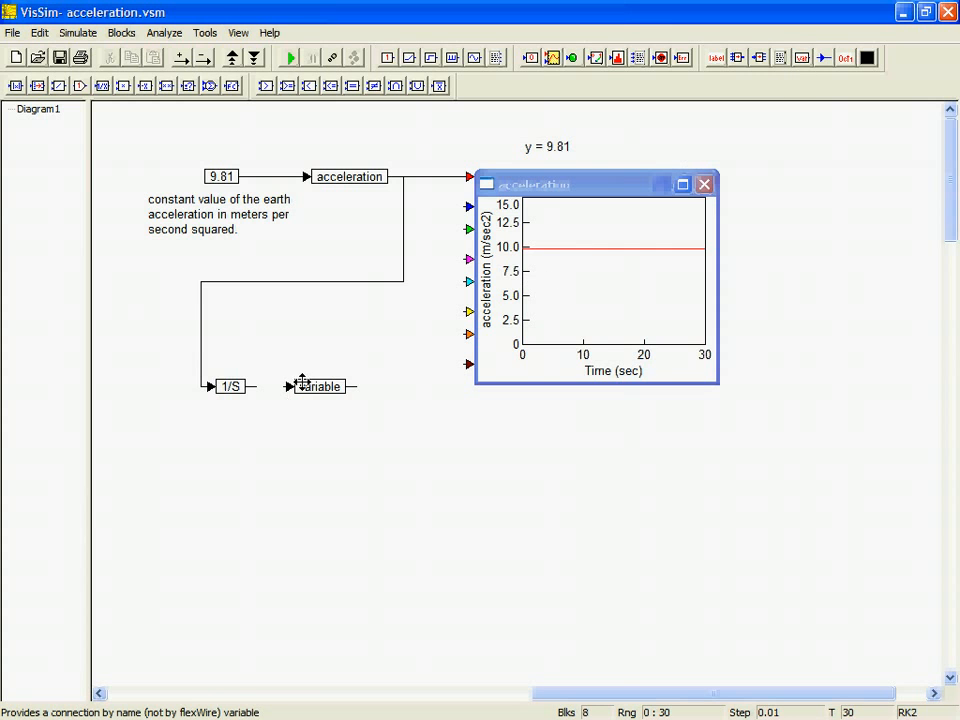
double_click(305, 385)
text(speed)
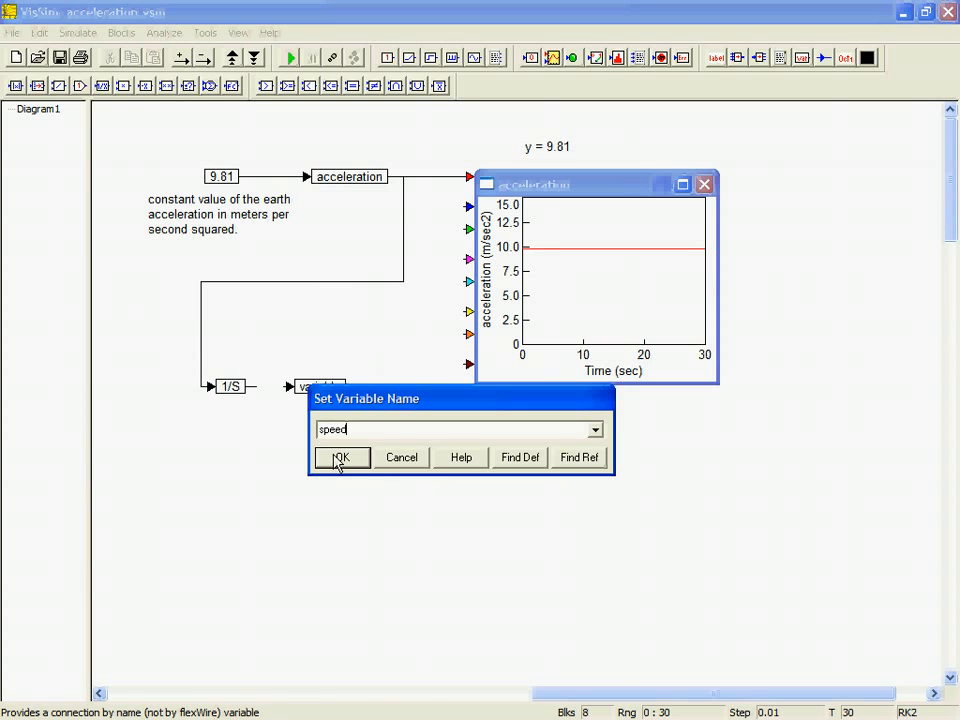
click(340, 457)
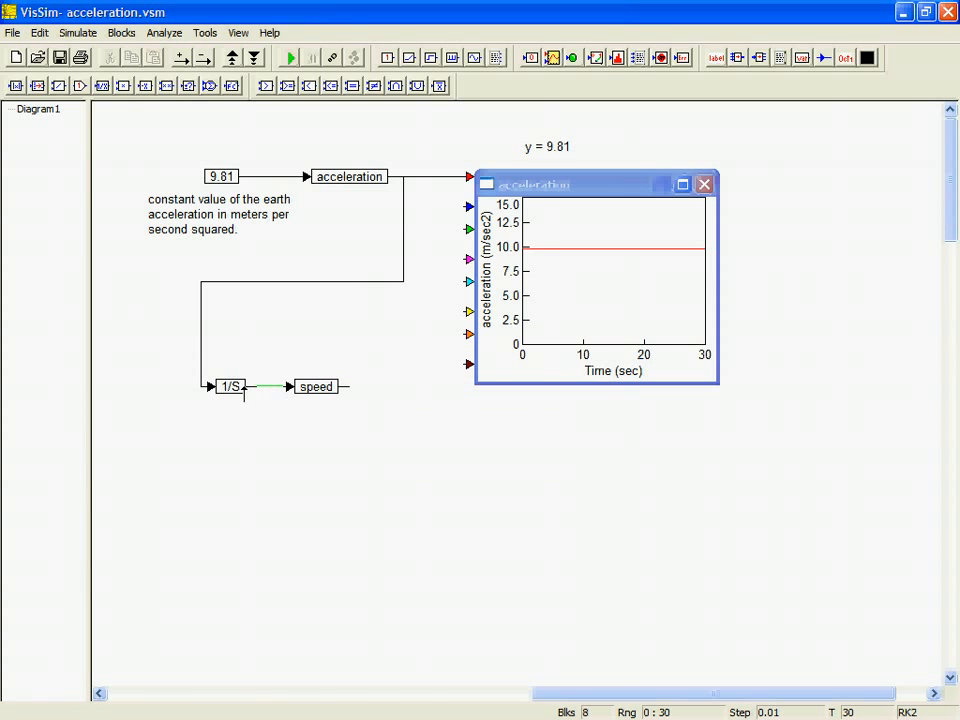
Step: Add a plot below the acceleration plot, wire the speed variable into its second input, and run the simulation
click(552, 59)
click(478, 420)
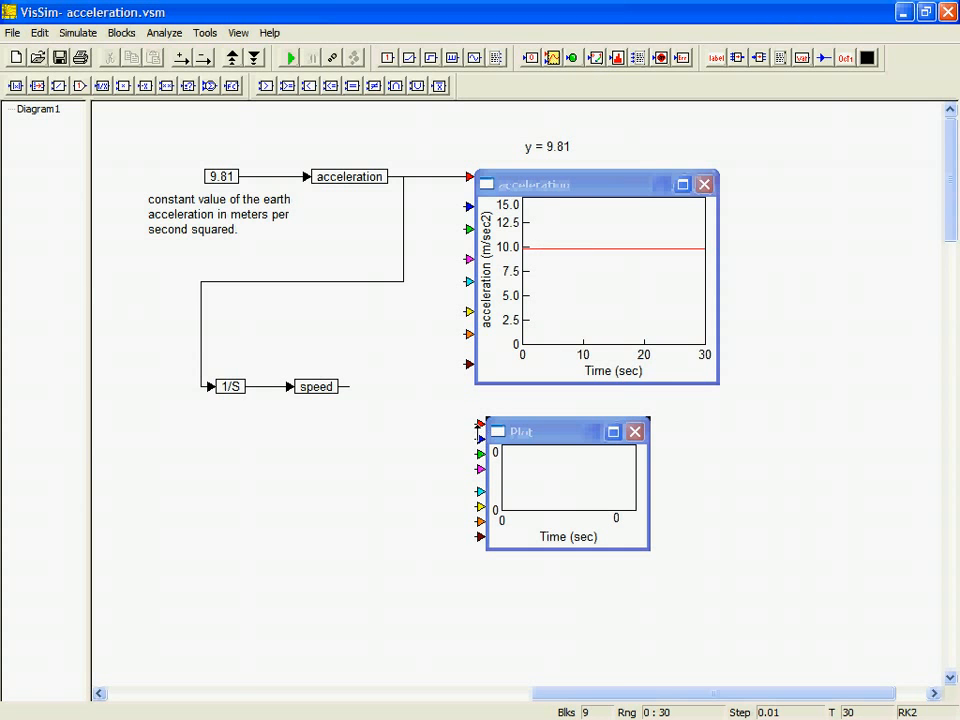
drag(480, 438, 348, 386)
drag(553, 467, 553, 497)
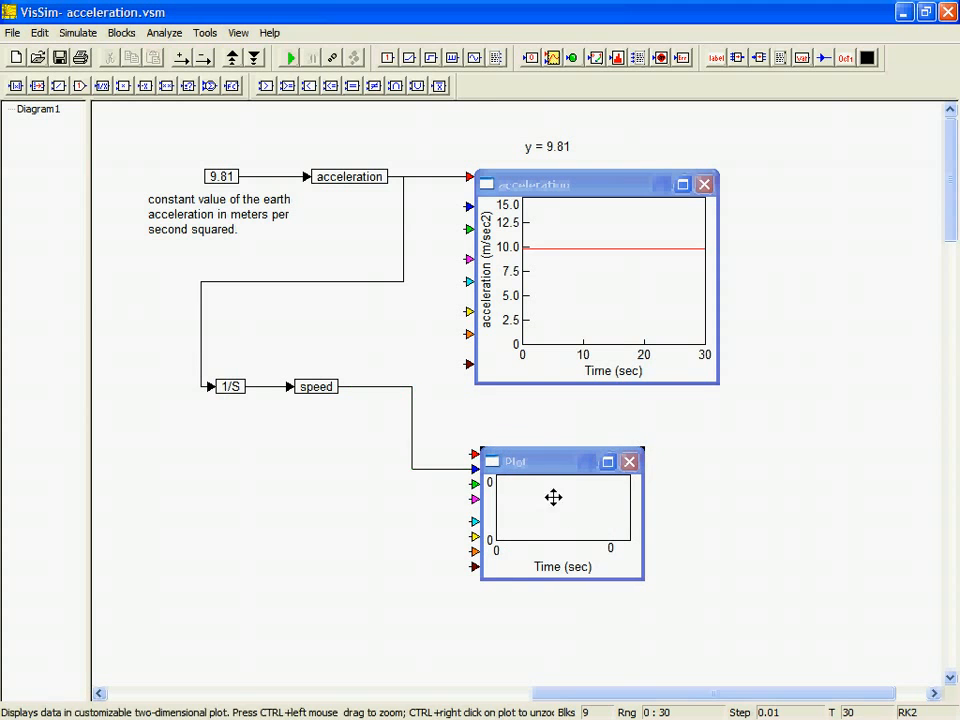
click(289, 60)
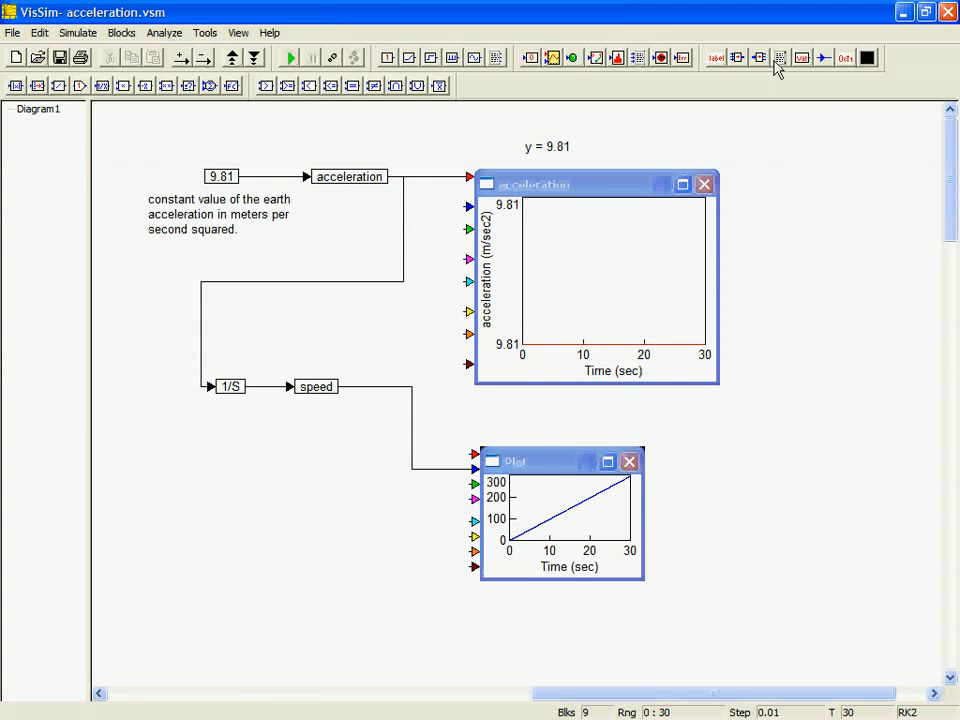
Step: Add a label reading "y = 9.81xt" above the new plot
click(716, 58)
click(493, 424)
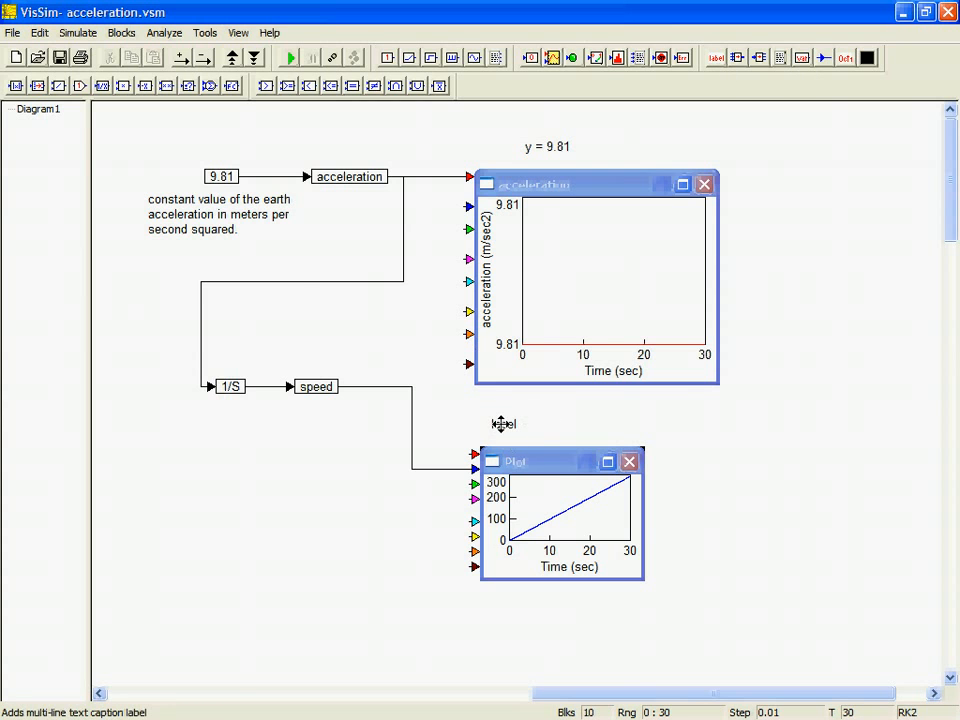
double_click(499, 424)
text(y)
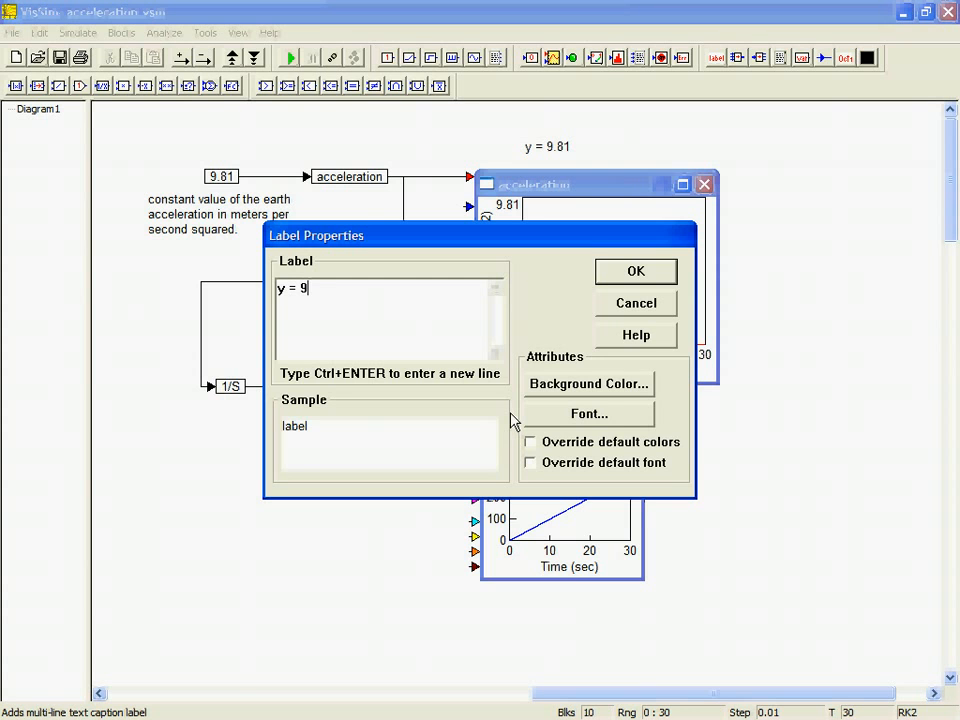
text(= 9.81xt)
click(622, 276)
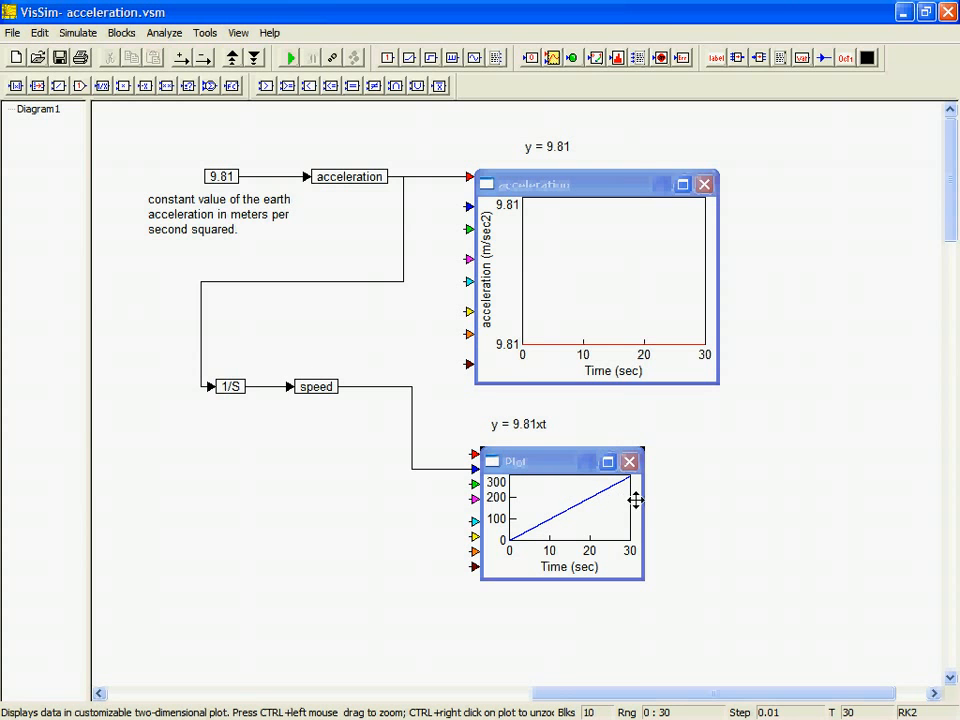
Step: Enlarge the new plot to about the acceleration plot's width, and set its title to "Speed" and Y label to "Speed (m/sec)"
drag(645, 497, 716, 497)
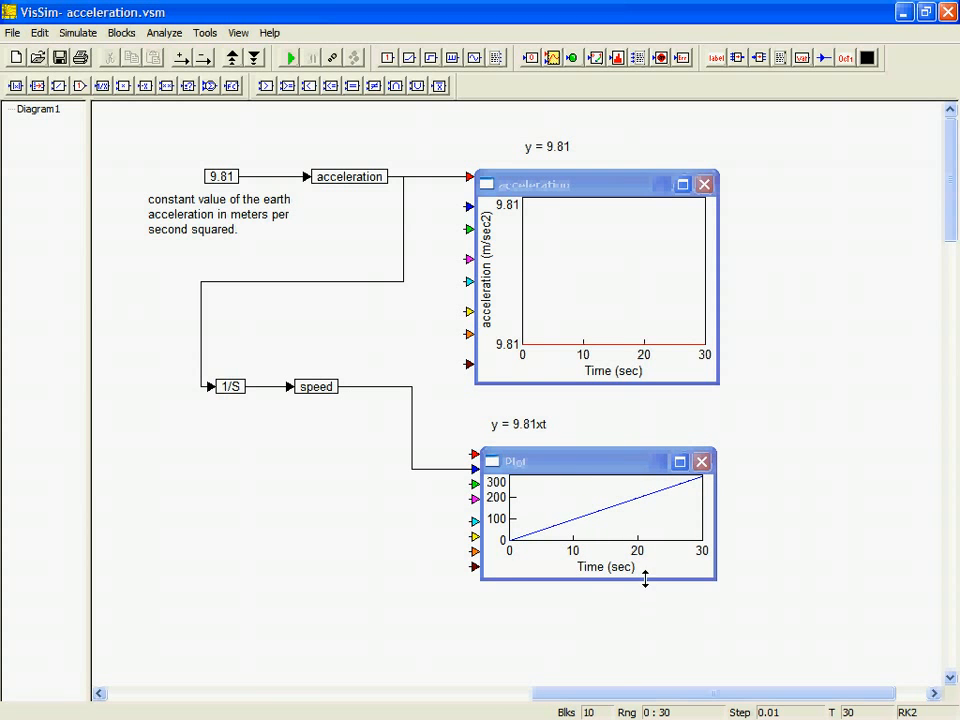
drag(645, 579, 646, 625)
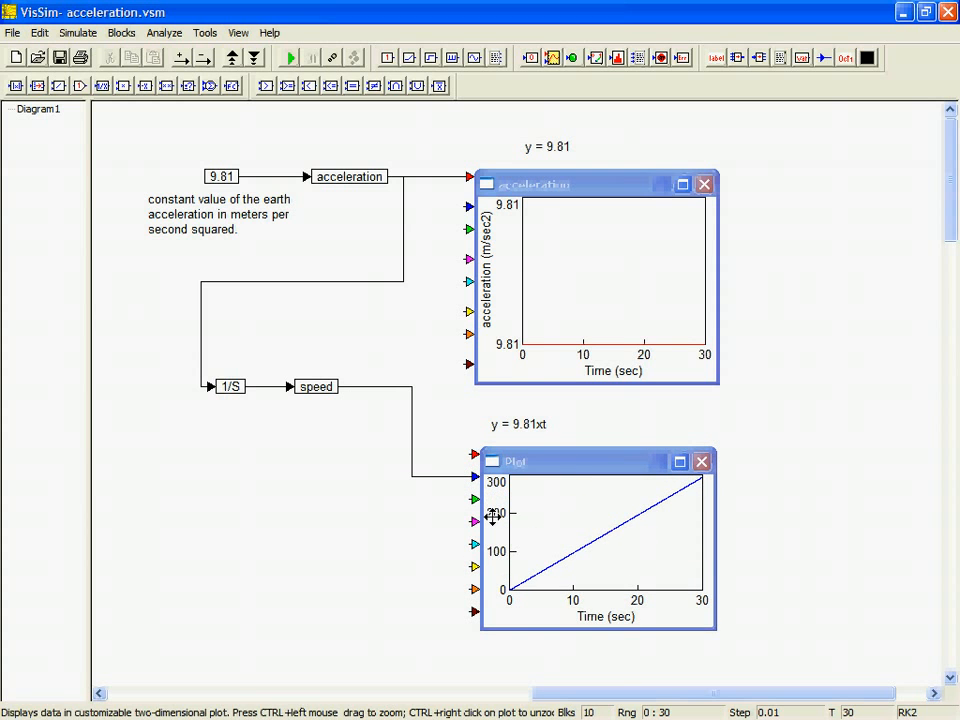
double_click(492, 517)
click(429, 227)
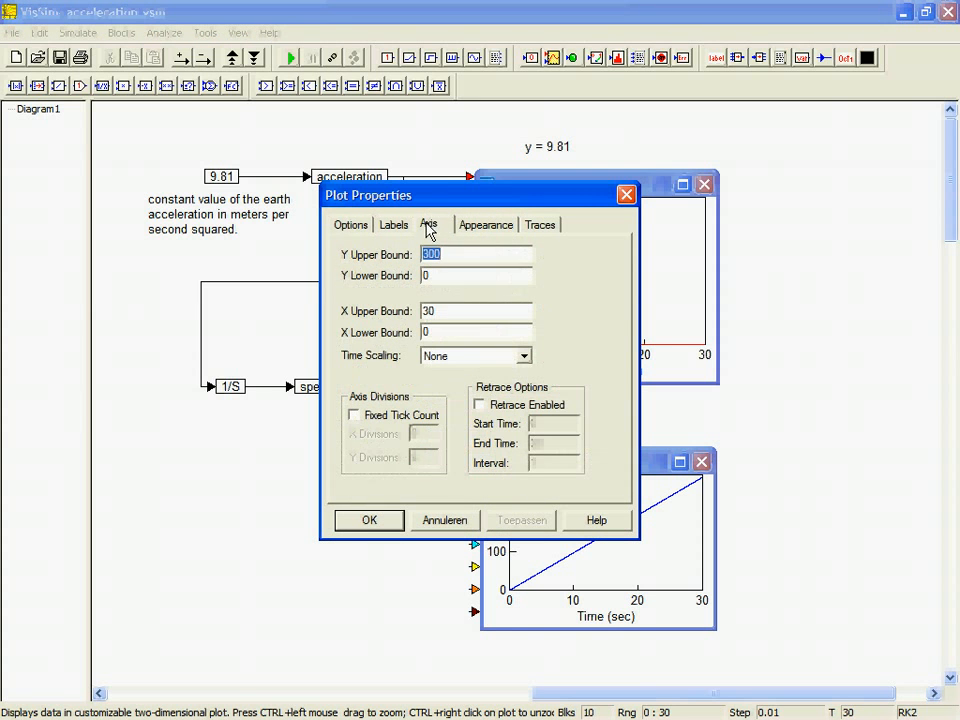
click(398, 229)
click(414, 253)
text(SPee)
key(BackSpace)
key(BackSpace)
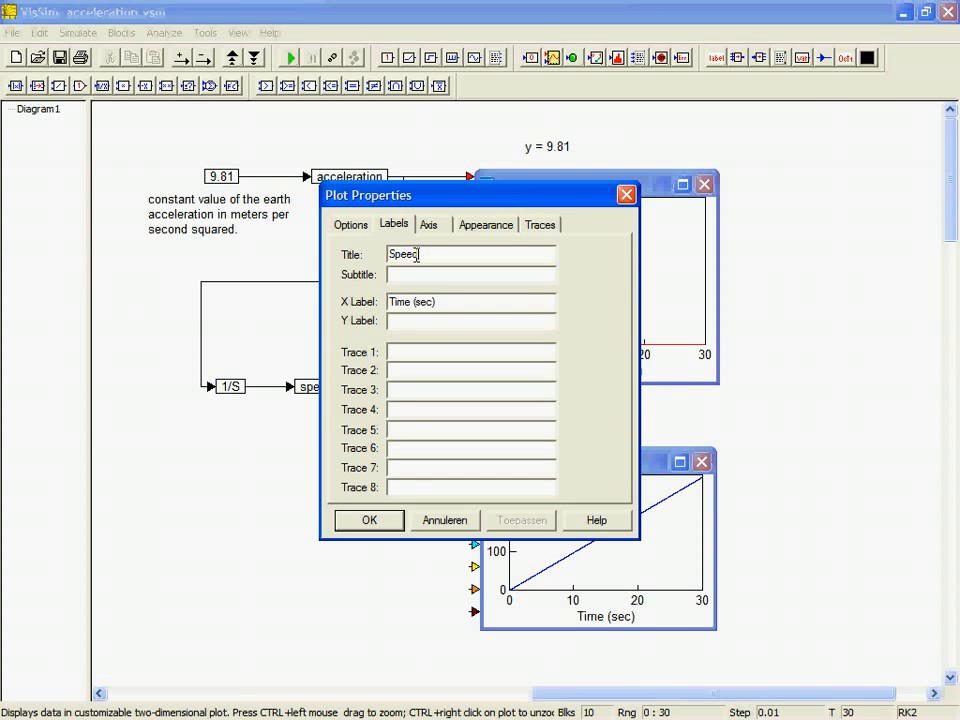
click(395, 321)
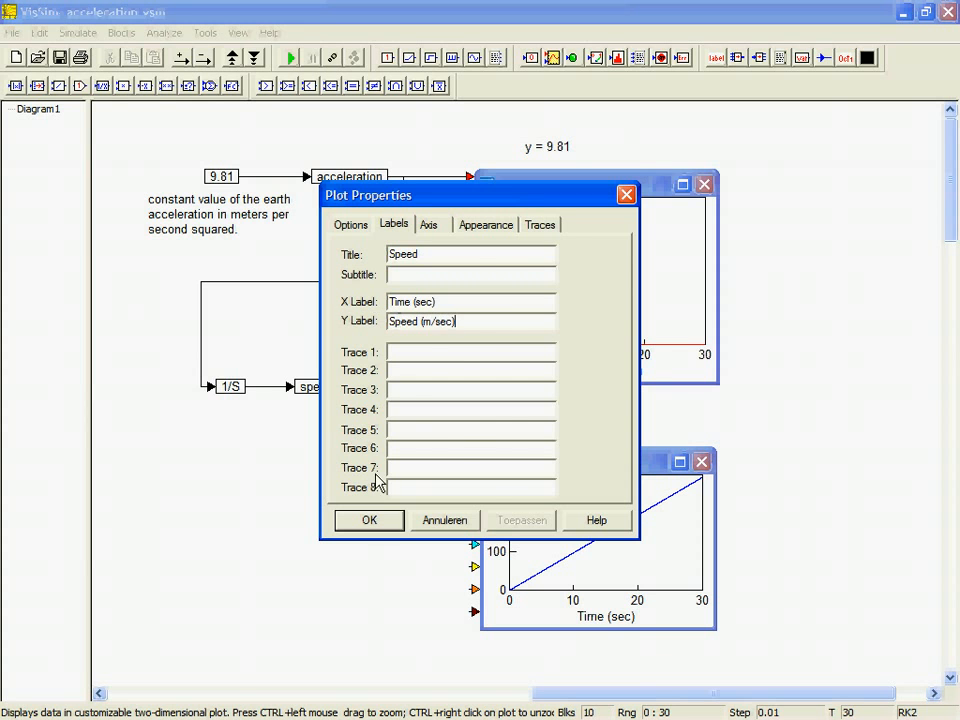
click(386, 520)
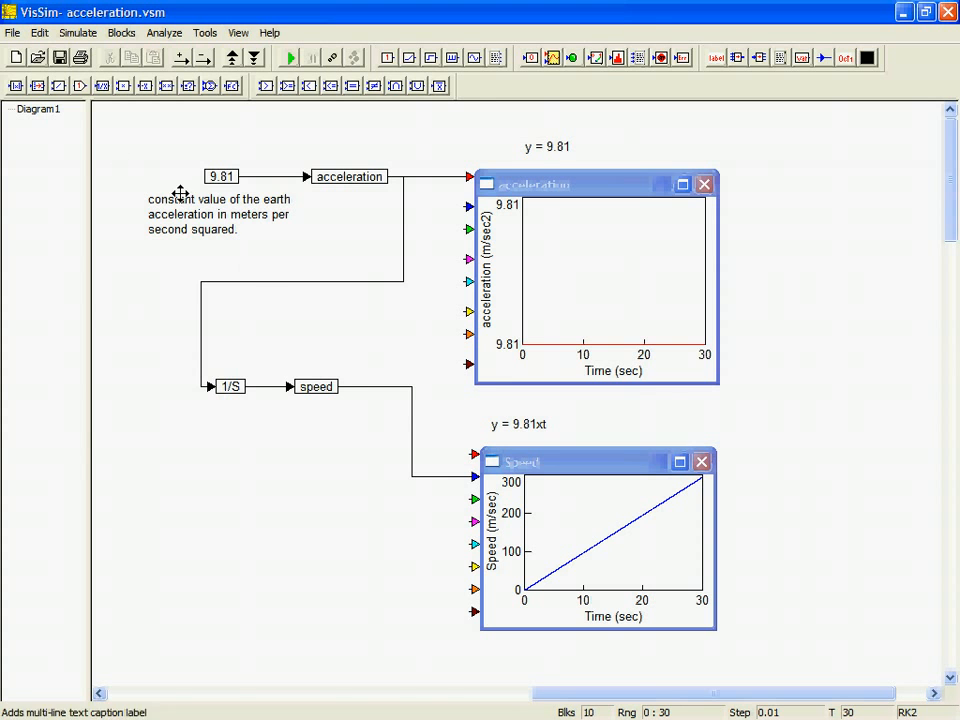
Step: Save the acceleration.vsm diagram
click(58, 59)
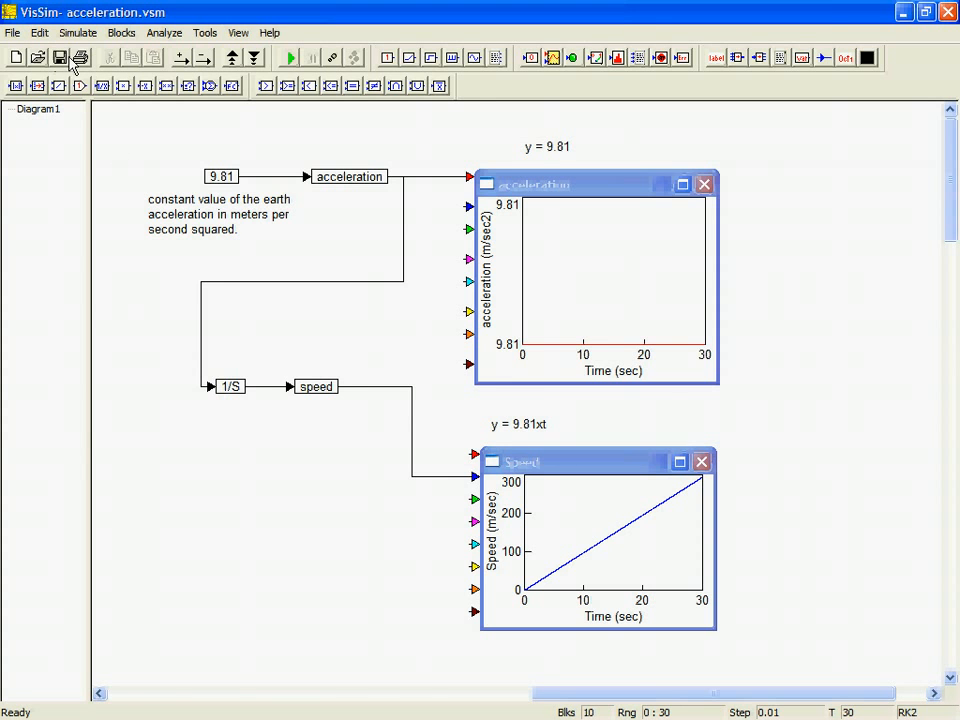